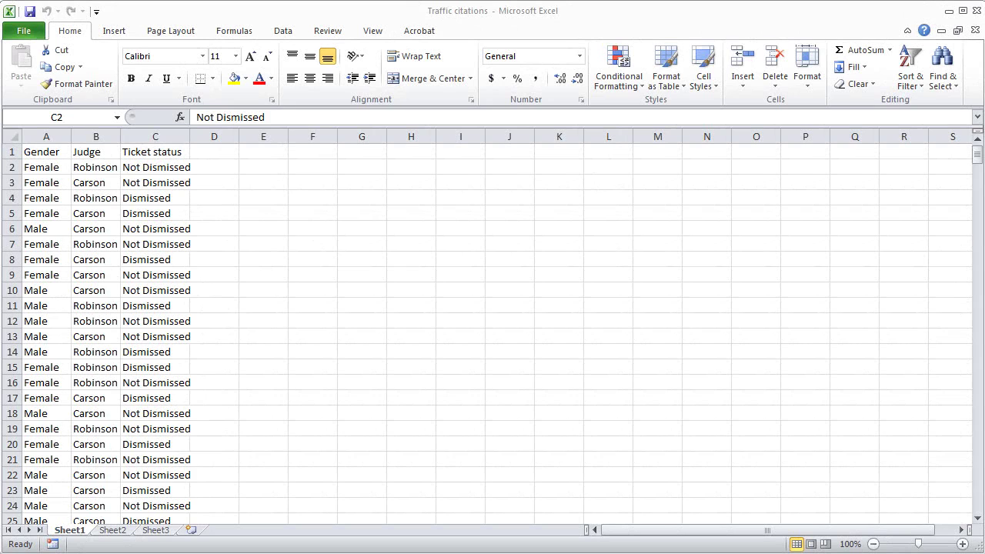
AutoFit columns A through C to their Gender, Judge and Ticket status contents.
{"action": "left_click", "coordinate": [49, 127]}
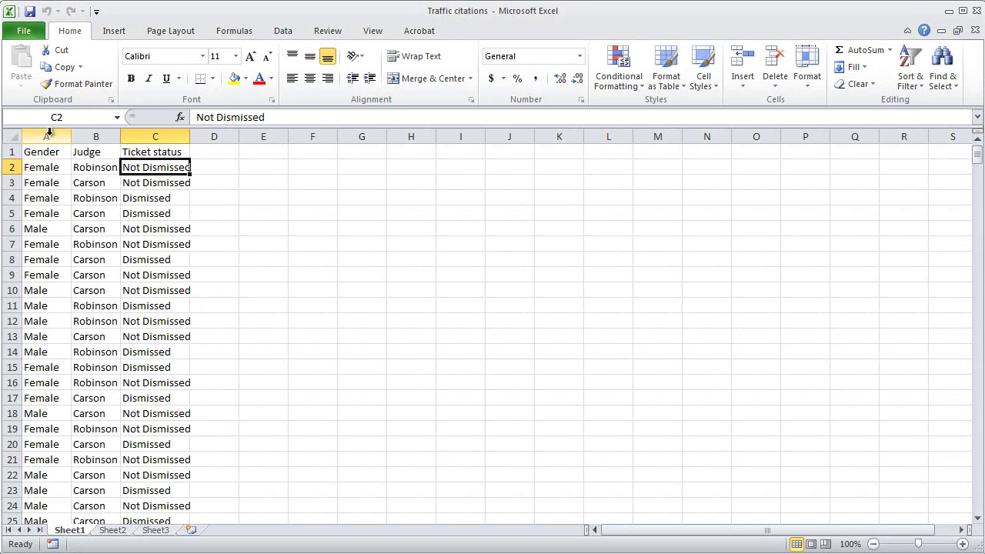
{"action": "left_click_drag", "start_coordinate": [49, 131], "coordinate": [118, 137]}
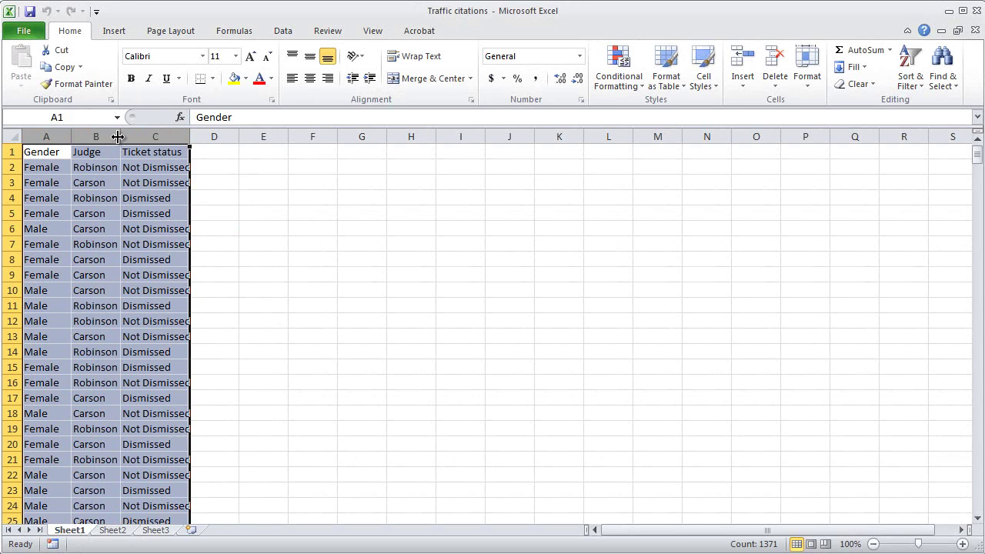
{"action": "double_click", "coordinate": [118, 137]}
{"action": "left_click", "coordinate": [43, 157]}
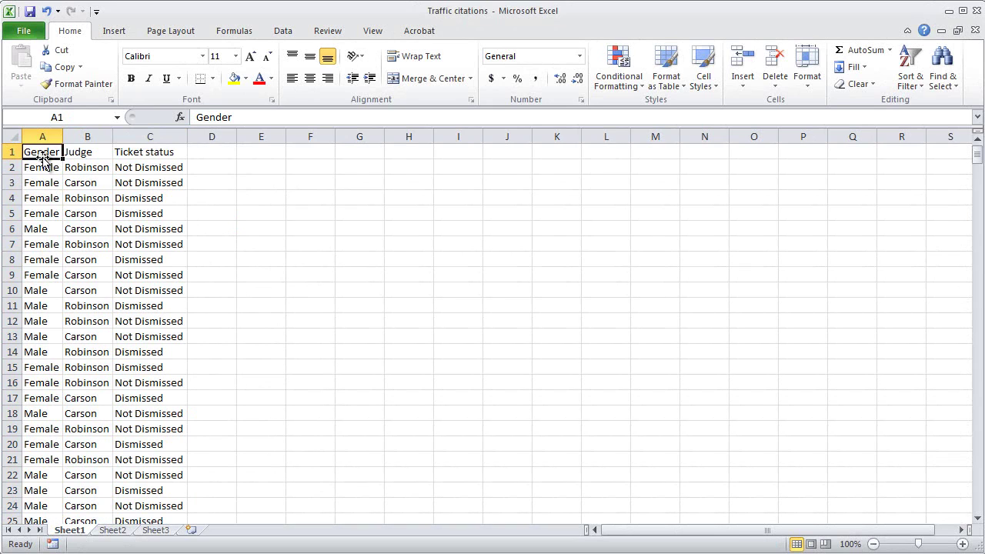
{"action": "left_click", "coordinate": [44, 167]}
Freeze the header row above row 2 and confirm it stays visible when scrolling.
{"action": "left_click", "coordinate": [376, 32]}
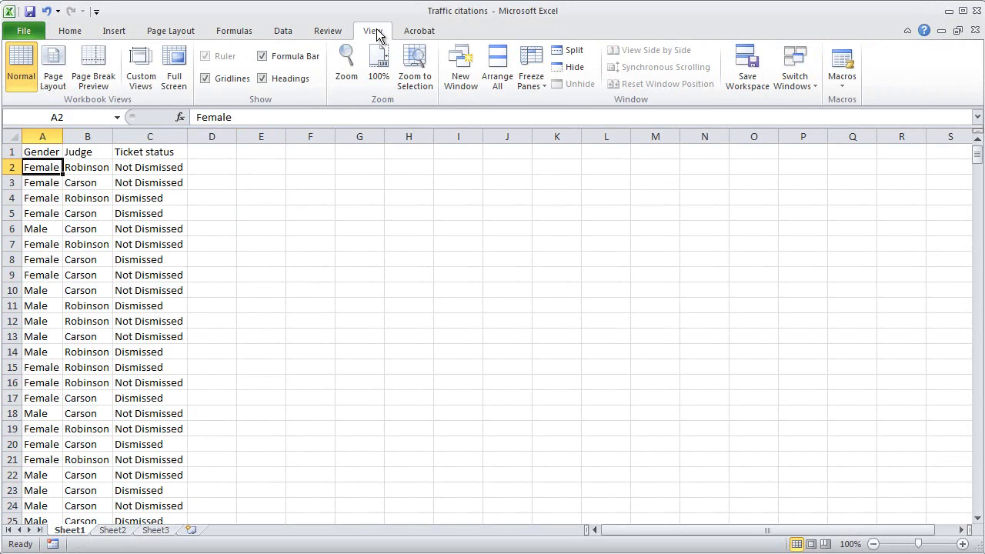
{"action": "left_click", "coordinate": [541, 87]}
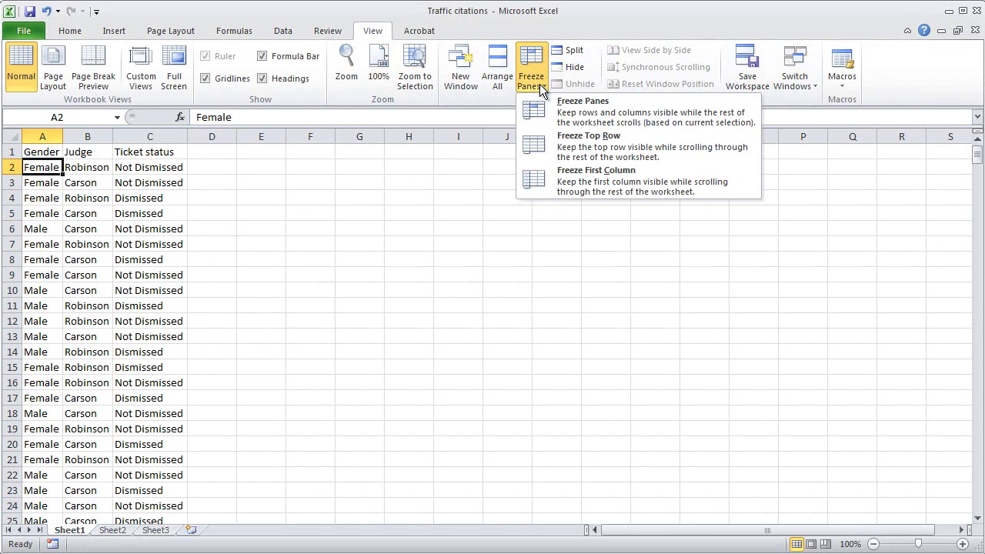
{"action": "left_click", "coordinate": [574, 112]}
{"action": "scroll", "coordinate": [281, 319], "scroll_direction": "down", "scroll_amount": 8}
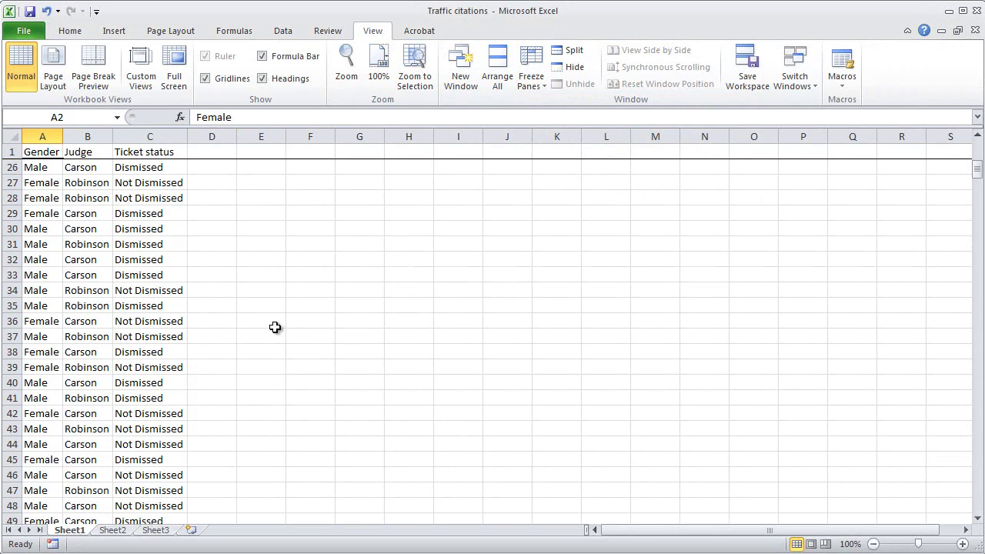
{"action": "scroll", "coordinate": [274, 327], "scroll_direction": "up", "scroll_amount": 8}
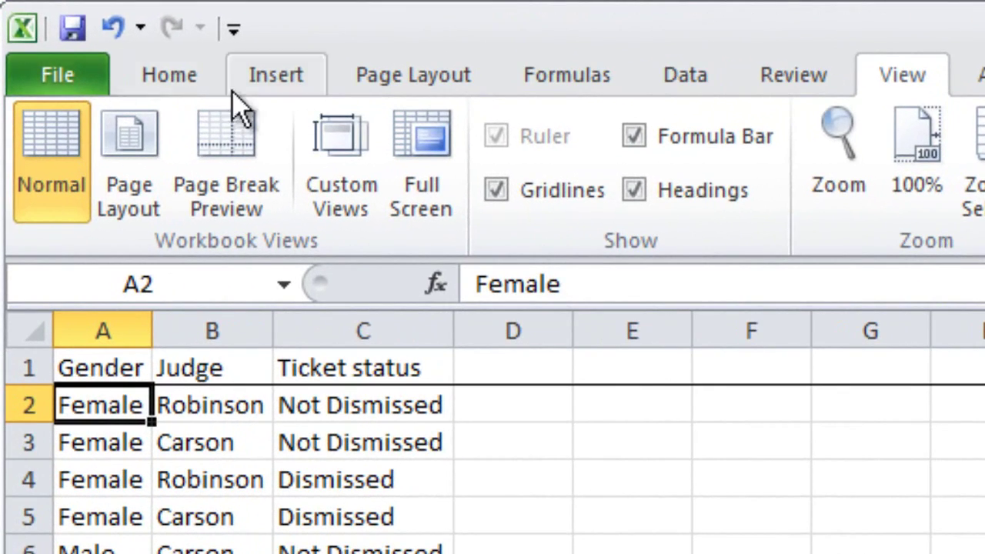
Start a new PivotTable from the Insert menu.
{"action": "left_click", "coordinate": [293, 86]}
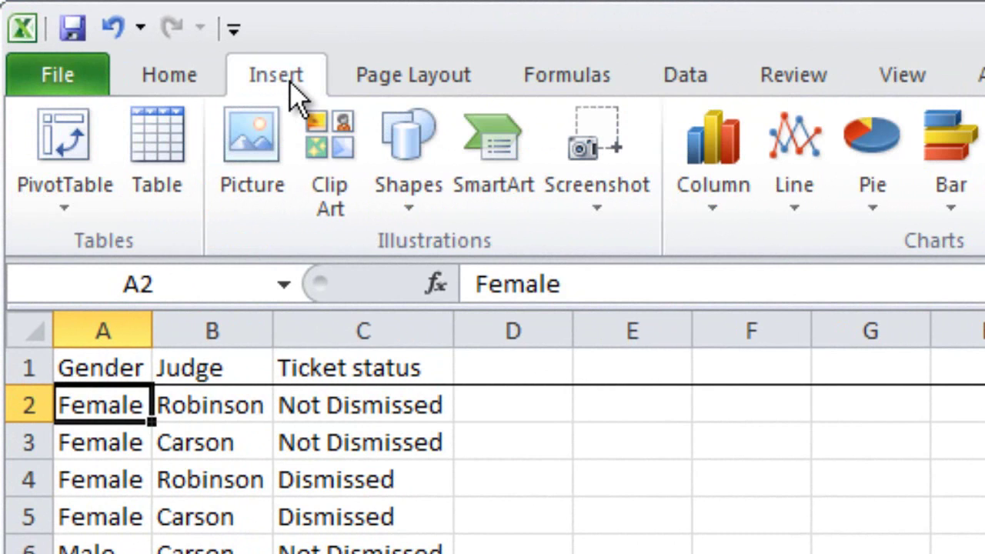
{"action": "left_click", "coordinate": [68, 214]}
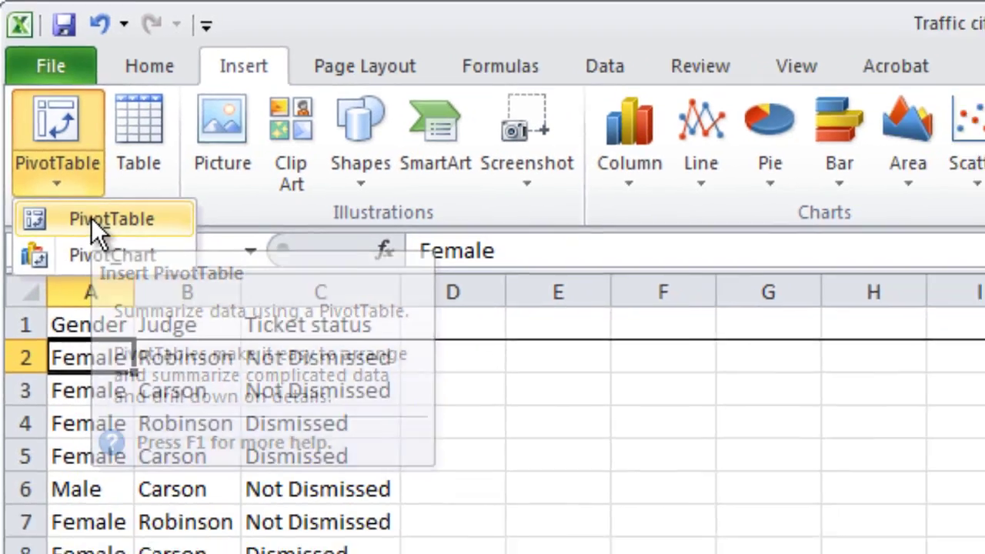
{"action": "left_click", "coordinate": [107, 250]}
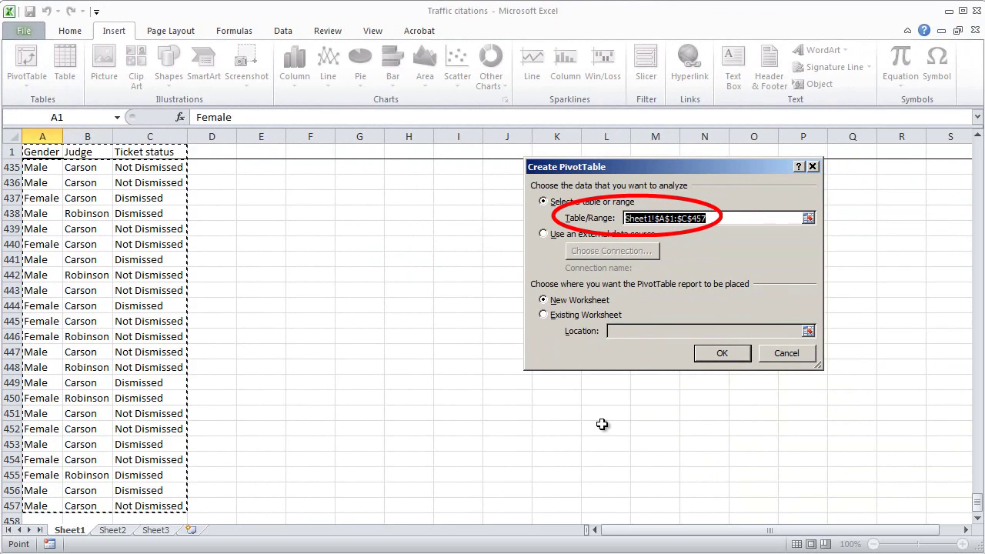
Replace the source range with the citation data Sheet1!$A$1:$C$457.
{"action": "left_click", "coordinate": [736, 219]}
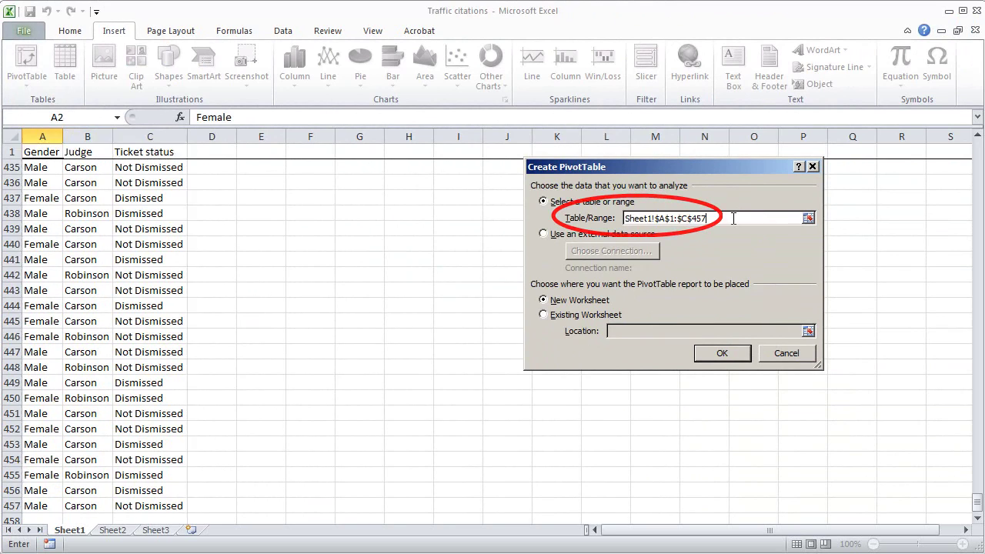
{"action": "double_click", "coordinate": [692, 221]}
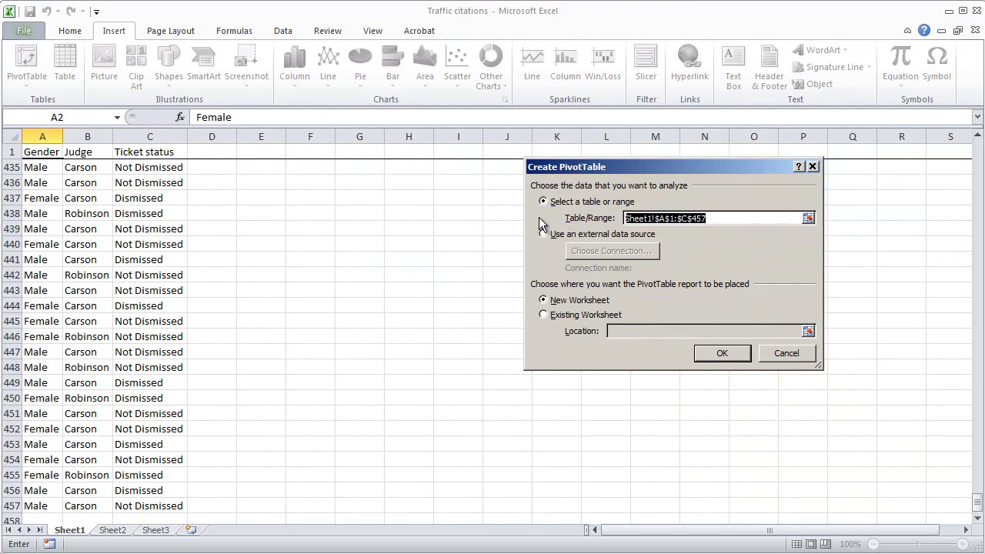
{"action": "key", "text": "BackSpace"}
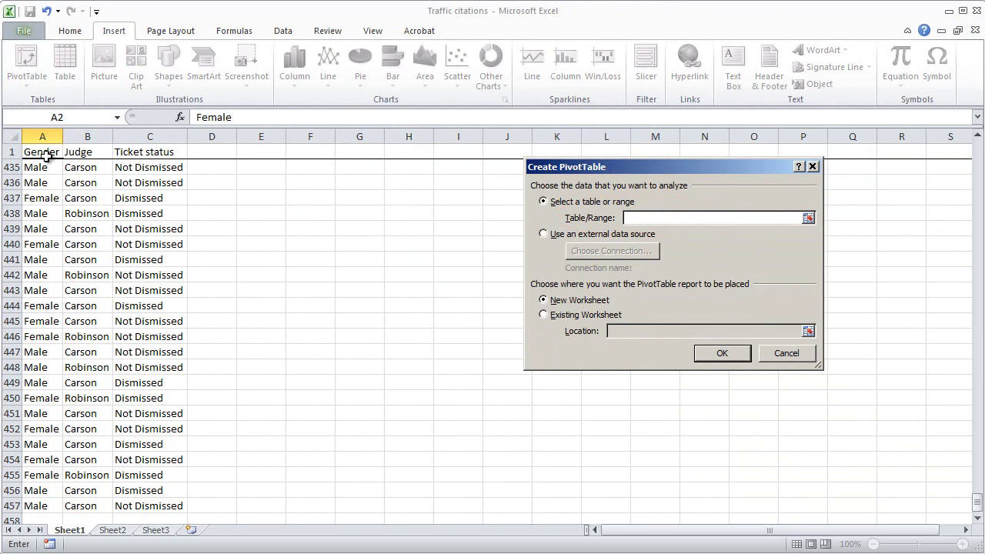
{"action": "left_click_drag", "start_coordinate": [46, 156], "coordinate": [165, 491]}
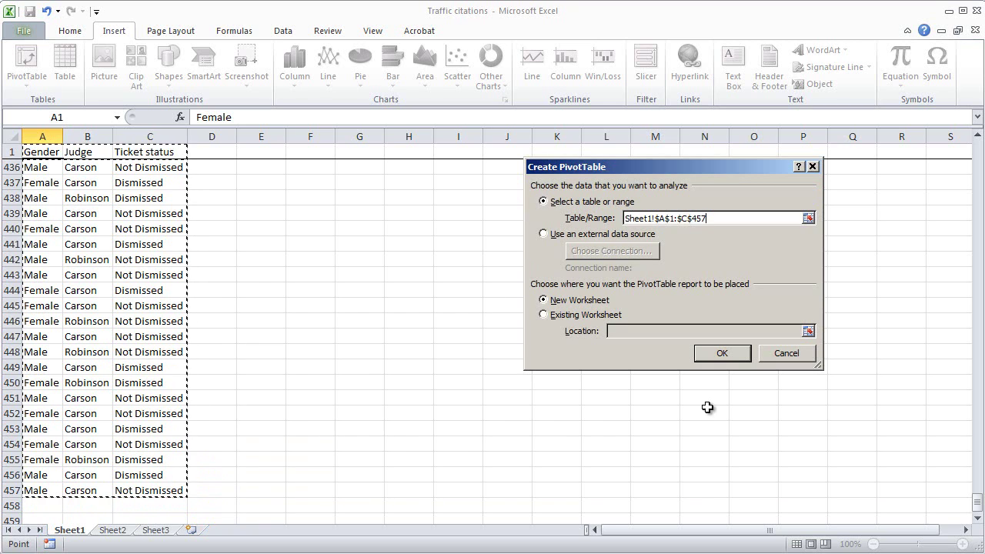
Place the pivot table on the existing worksheet at cell E2 and create it.
{"action": "left_click", "coordinate": [545, 314]}
{"action": "left_click", "coordinate": [636, 333]}
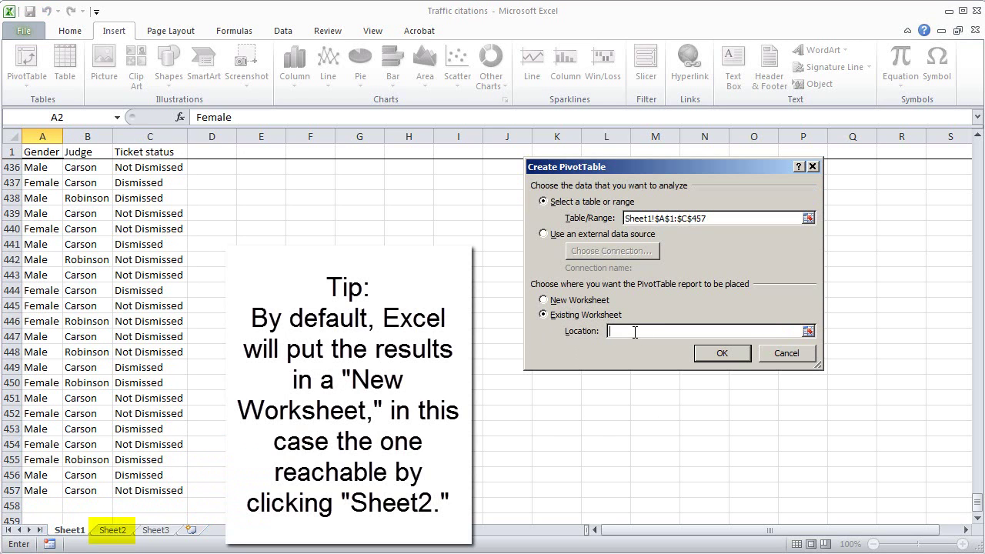
{"action": "scroll", "coordinate": [335, 244], "scroll_direction": "up", "scroll_amount": 10}
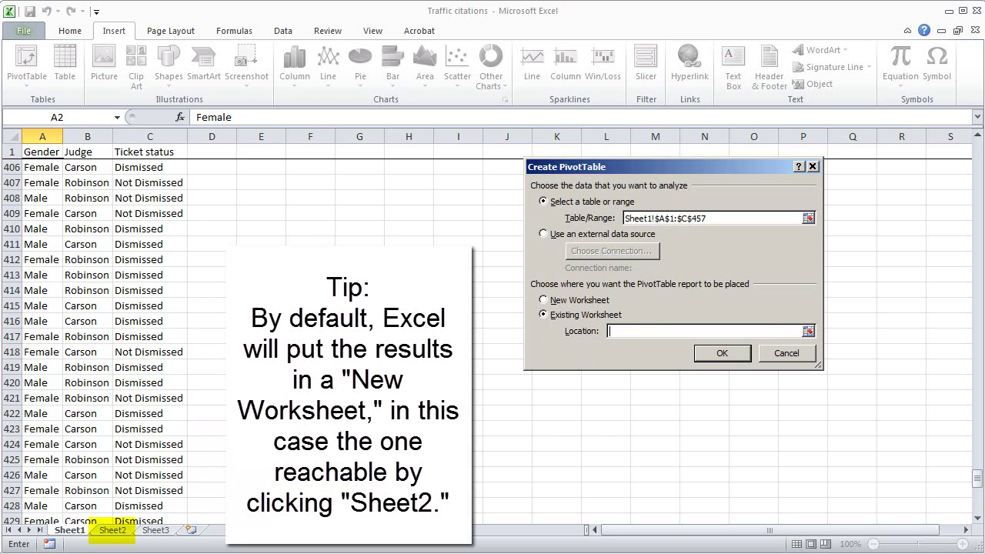
{"action": "left_click_drag", "start_coordinate": [977, 486], "coordinate": [976, 143]}
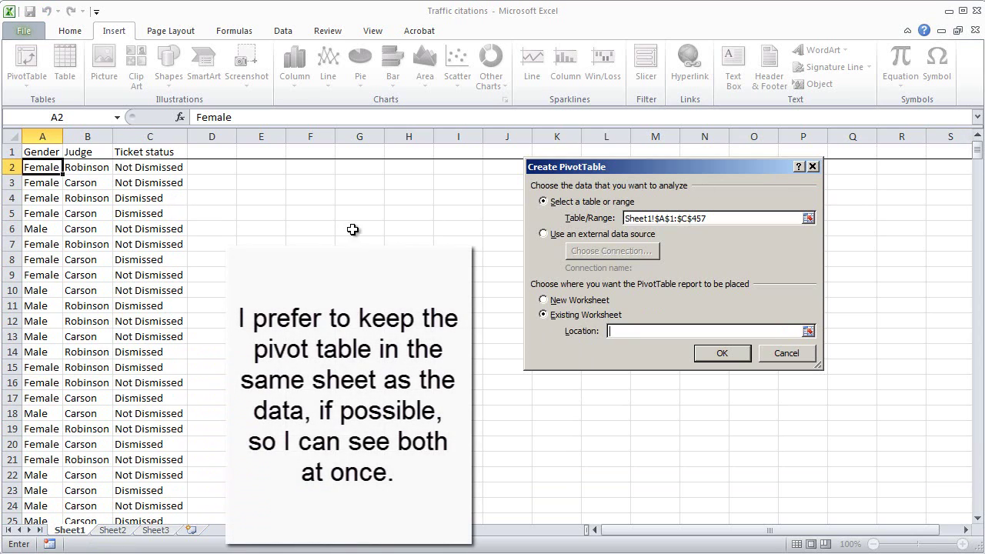
{"action": "left_click", "coordinate": [255, 170]}
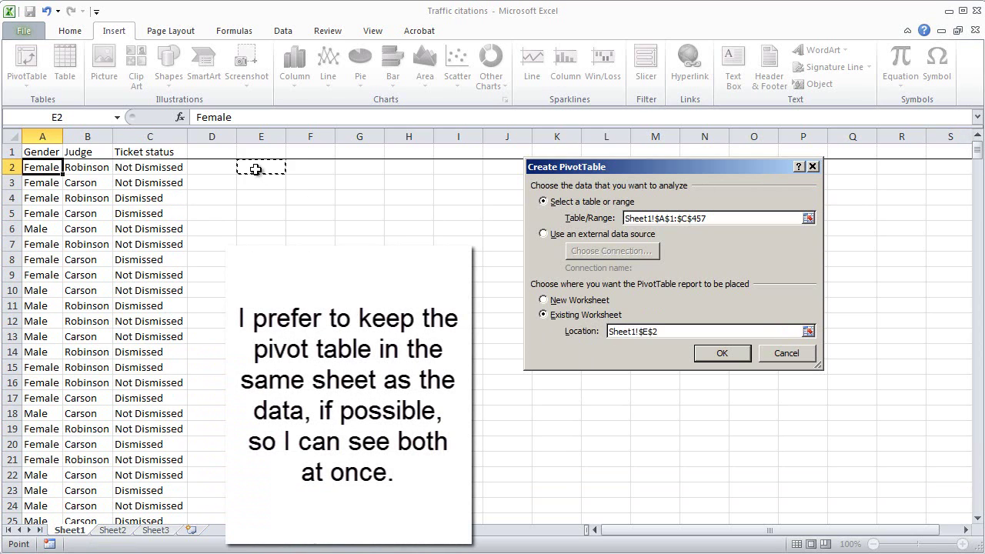
{"action": "left_click", "coordinate": [728, 356]}
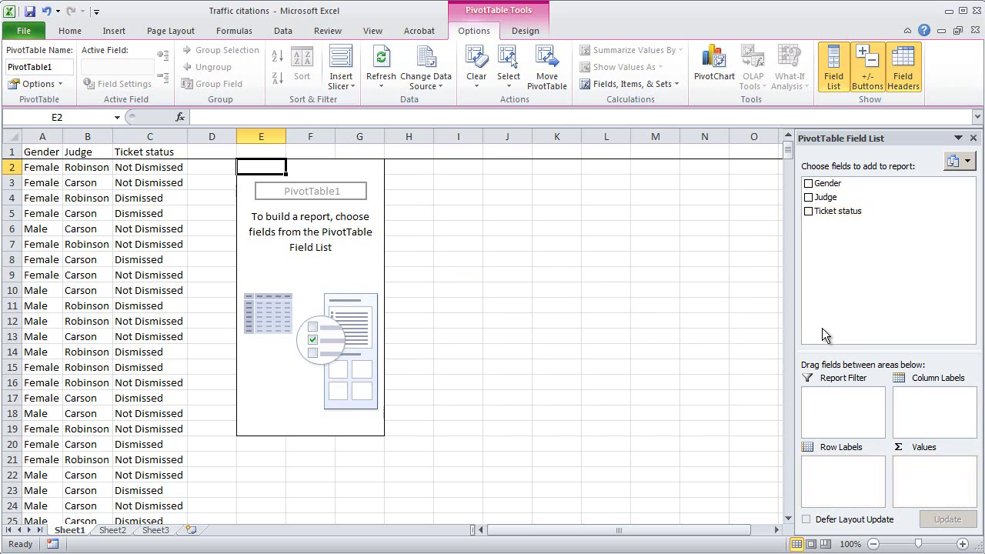
Put Gender in Column Labels, Ticket status in Row Labels, and a count of Ticket status in Values.
{"action": "left_click_drag", "start_coordinate": [826, 185], "coordinate": [919, 406]}
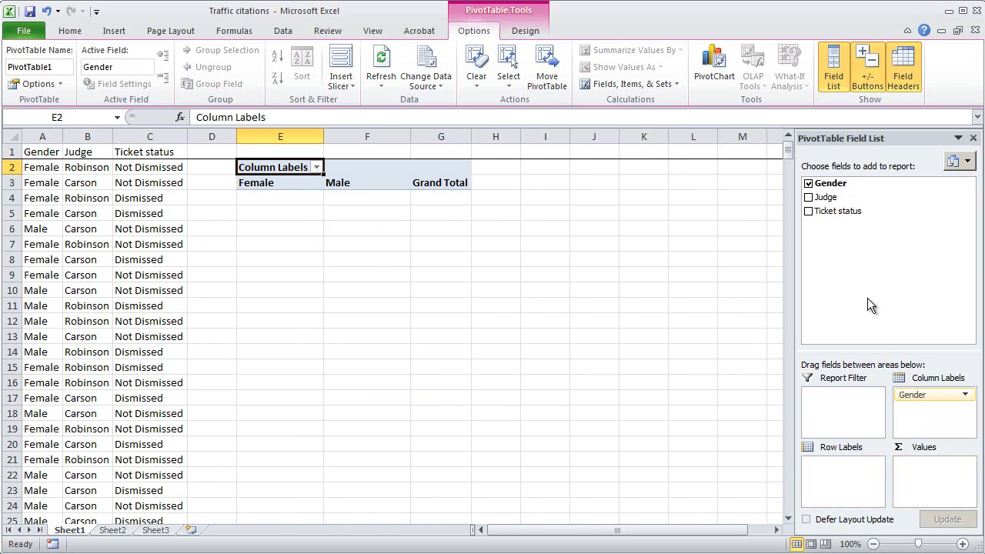
{"action": "left_click_drag", "start_coordinate": [826, 215], "coordinate": [839, 476]}
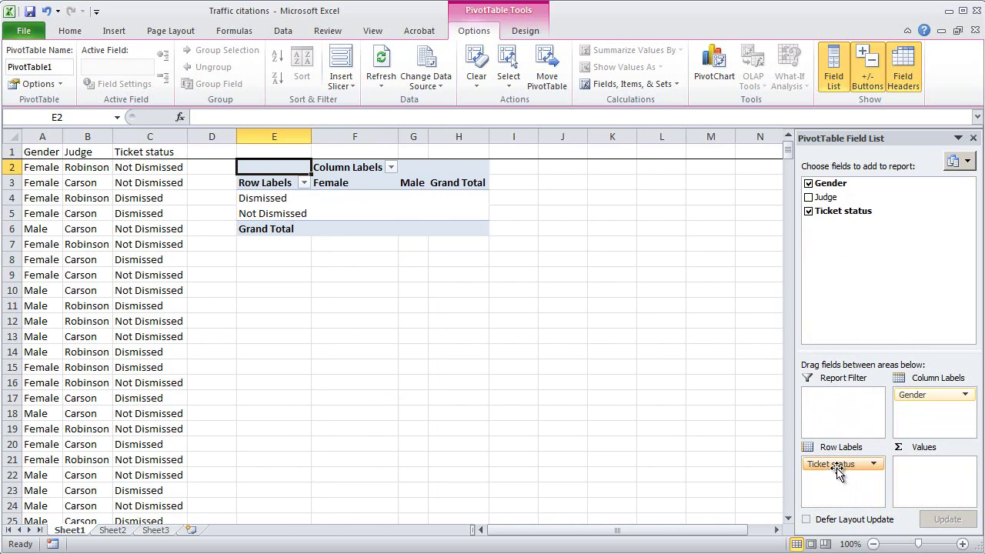
{"action": "left_click_drag", "start_coordinate": [832, 218], "coordinate": [929, 475]}
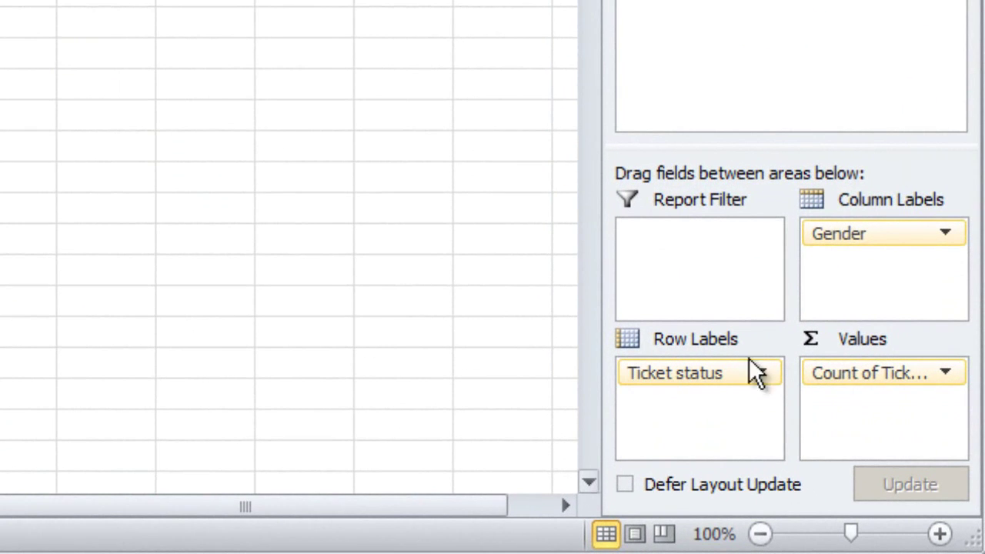
Set Count of Ticket status to show values as % of Column Total.
{"action": "left_click", "coordinate": [953, 376]}
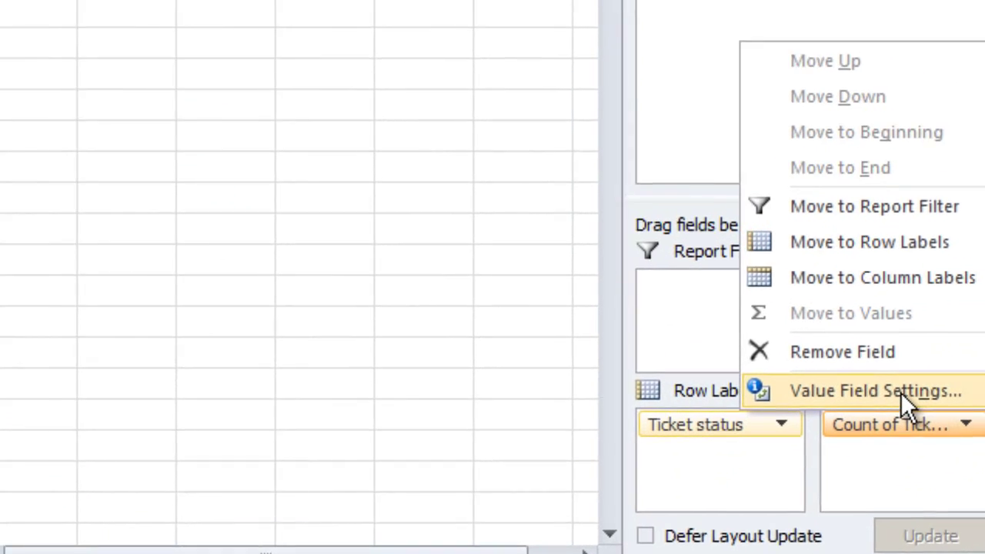
{"action": "left_click", "coordinate": [882, 343]}
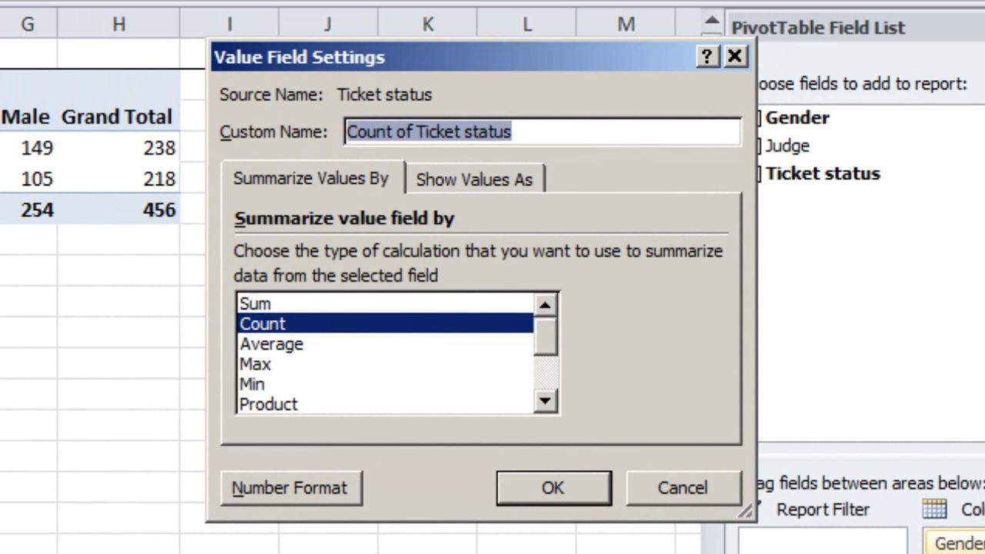
{"action": "left_click", "coordinate": [510, 177]}
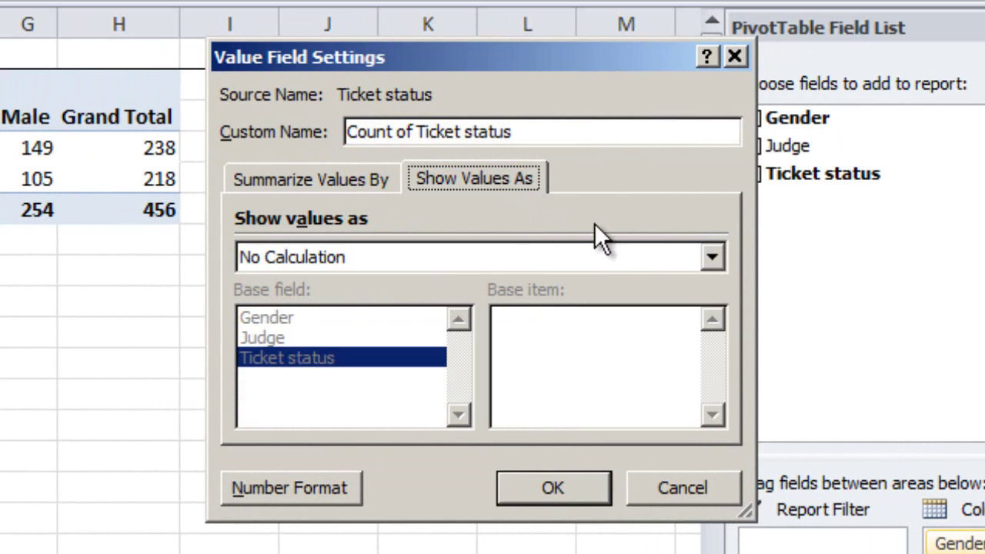
{"action": "left_click", "coordinate": [713, 260]}
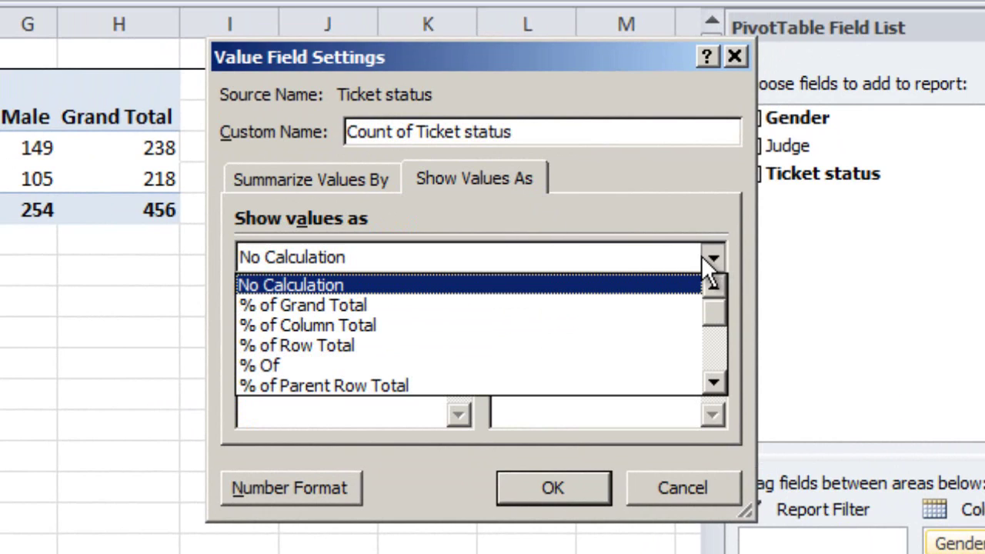
{"action": "left_click", "coordinate": [309, 323]}
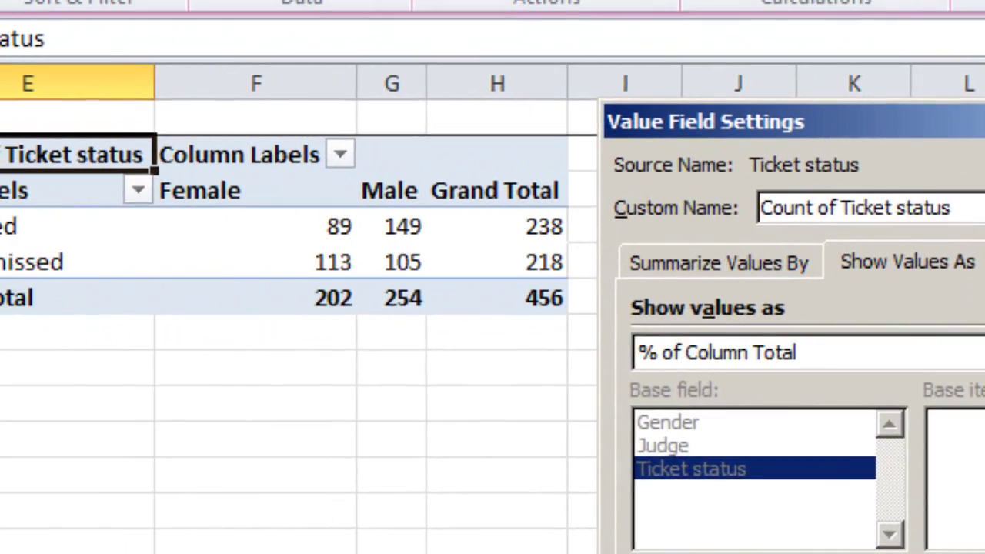
{"action": "left_click", "coordinate": [620, 509]}
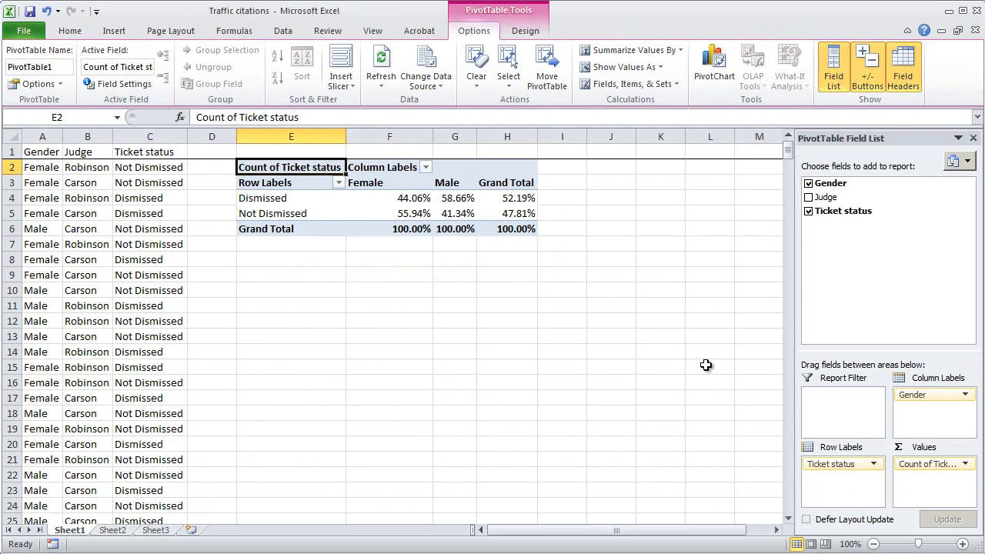
Drag the Judge field into the Report Filter area.
{"action": "left_click_drag", "start_coordinate": [834, 202], "coordinate": [838, 405]}
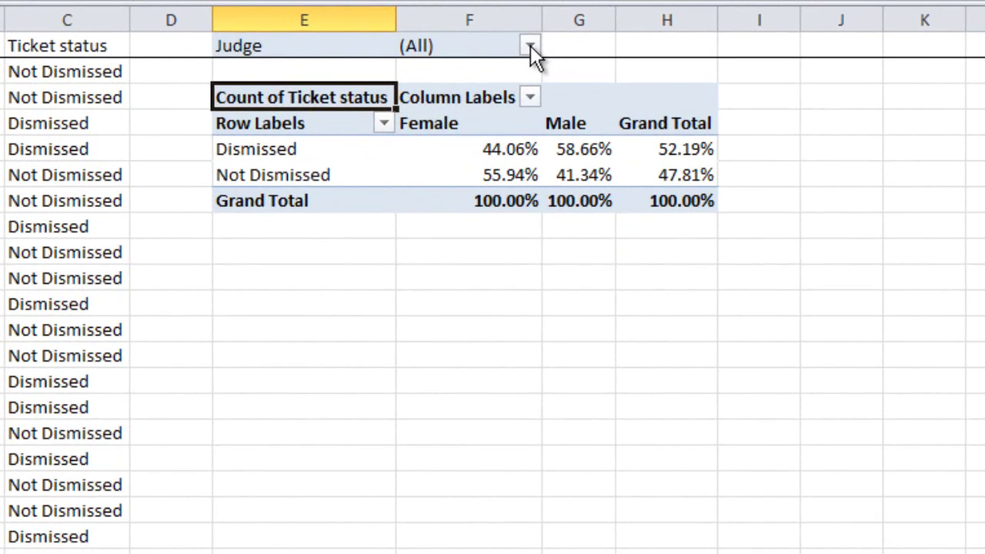
Filter the pivot to the first listed judge, then switch the Judge filter to the other judge.
{"action": "left_click", "coordinate": [531, 45]}
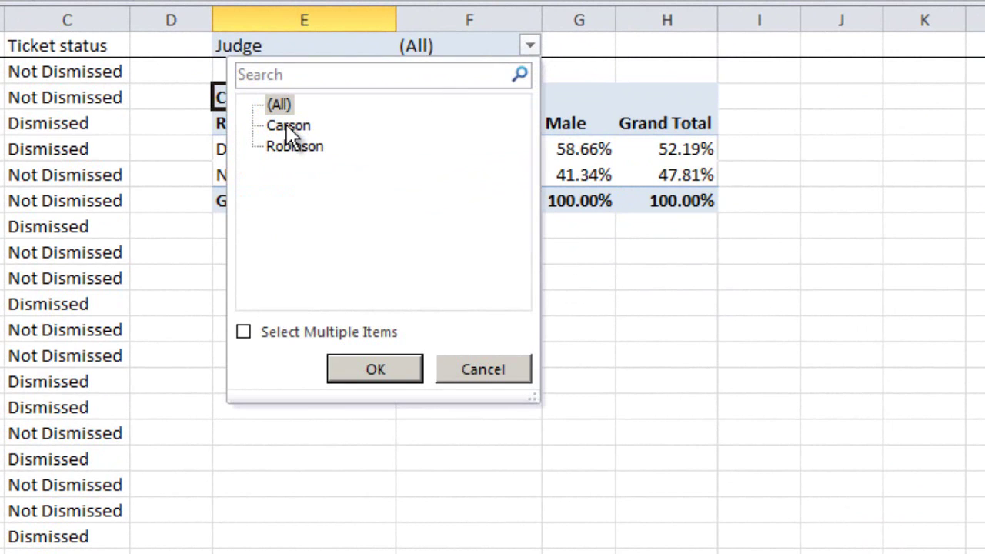
{"action": "left_click", "coordinate": [355, 372]}
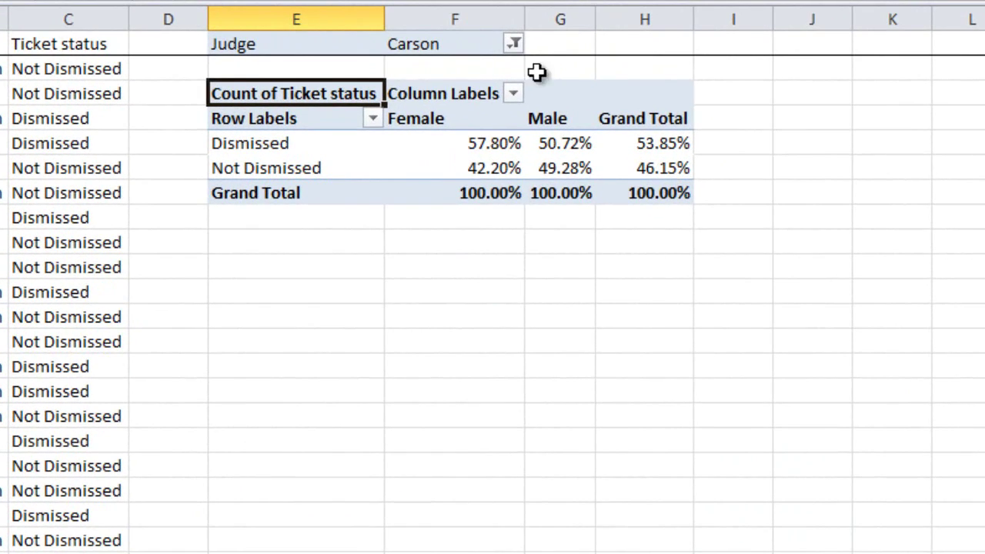
{"action": "left_click", "coordinate": [515, 45]}
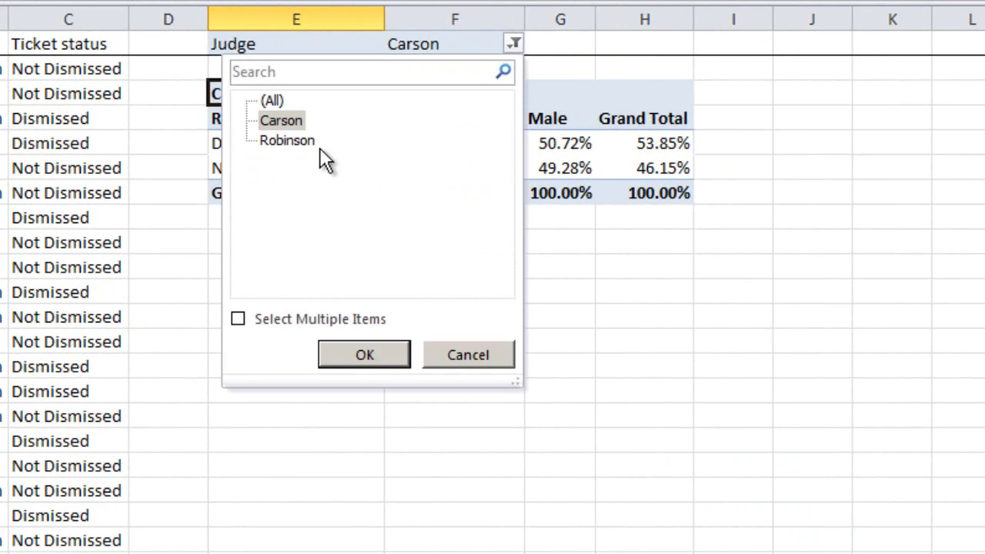
{"action": "left_click", "coordinate": [296, 143]}
{"action": "left_click", "coordinate": [366, 355]}
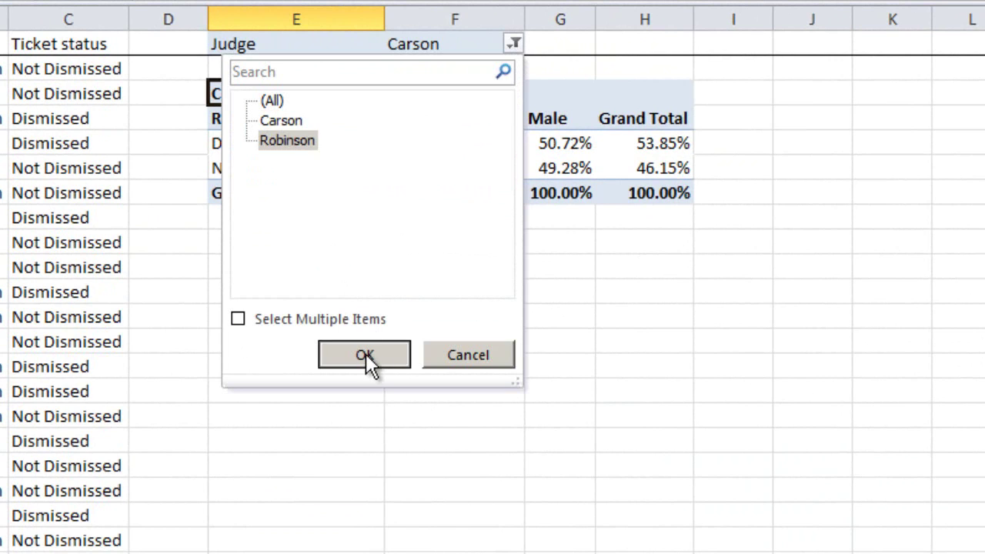